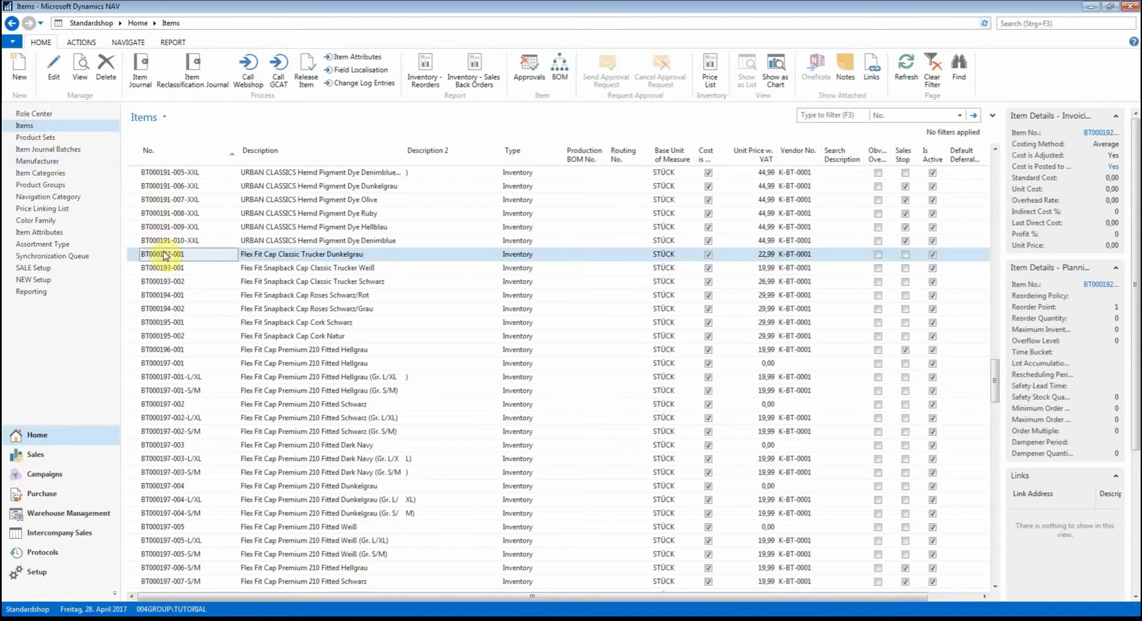
# - Open the navigation category list of item BT000192-001 and expand Herren and Accessoires down to Mützen und Caps
pyautogui.doubleClick(163, 252)
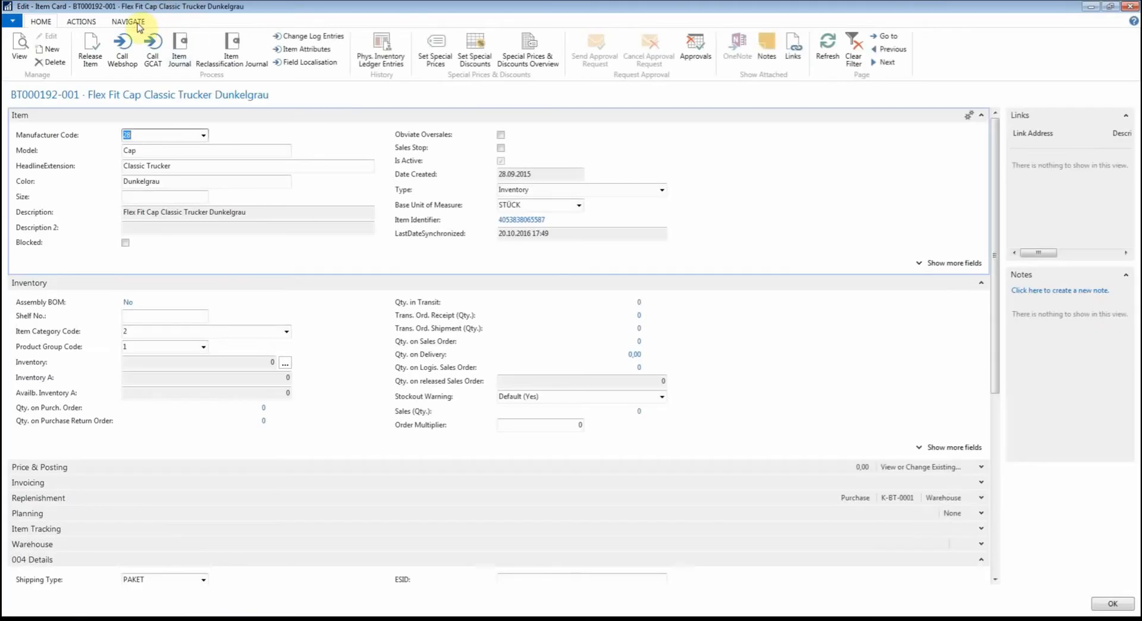
pyautogui.click(136, 22)
pyautogui.click(225, 36)
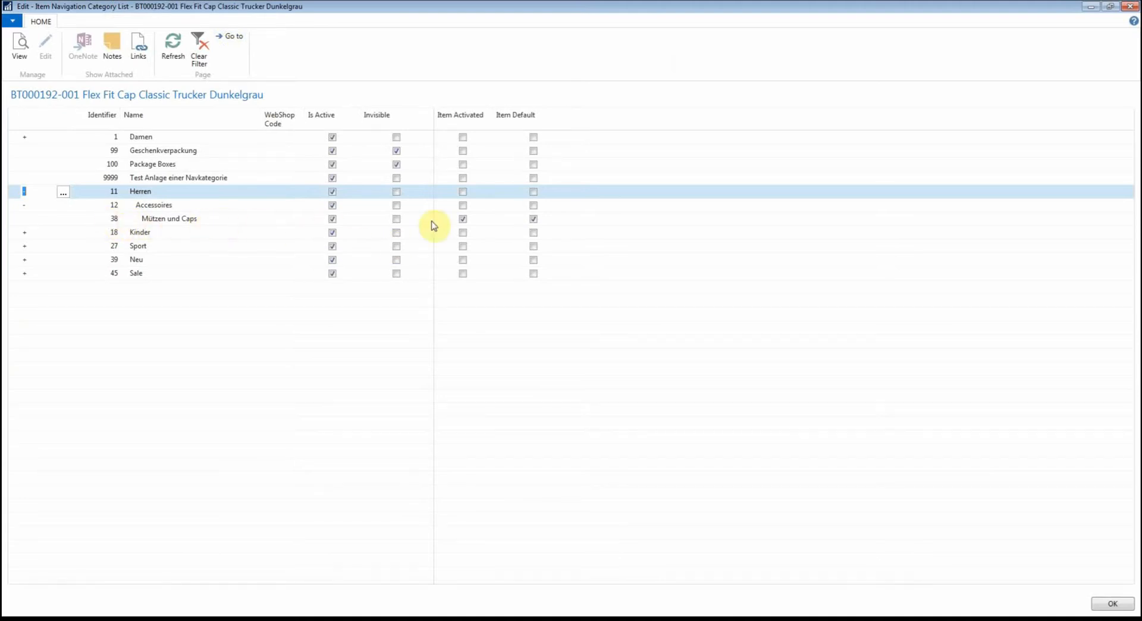
# - Activate the Accessoires and Herren categories for the item as a trial, and clear both again
pyautogui.click(462, 220)
pyautogui.click(463, 205)
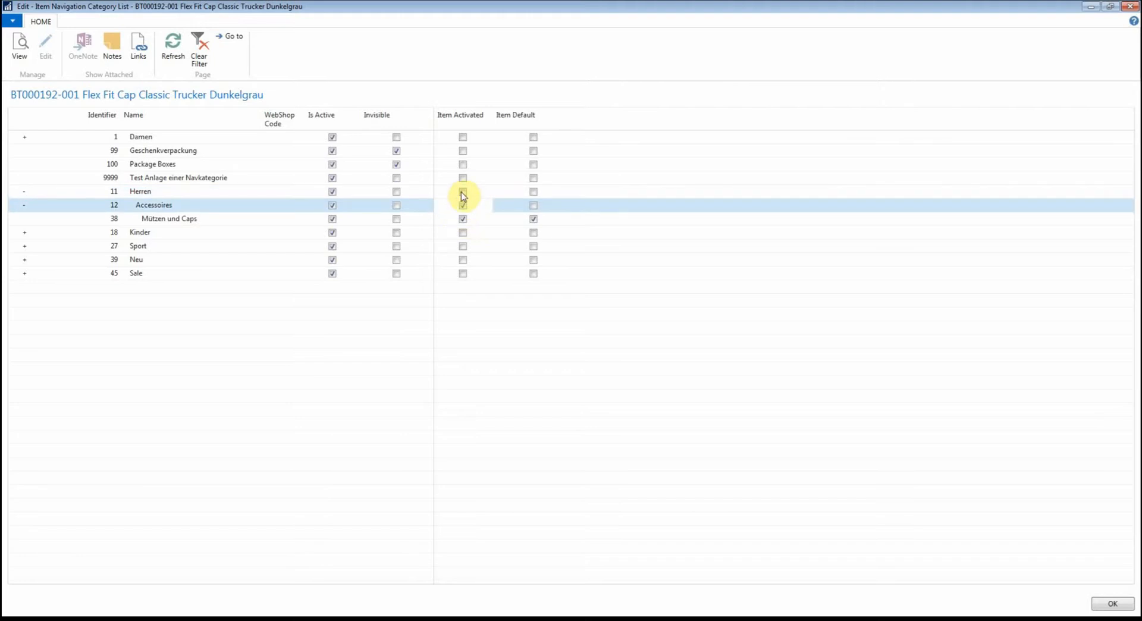
pyautogui.click(462, 192)
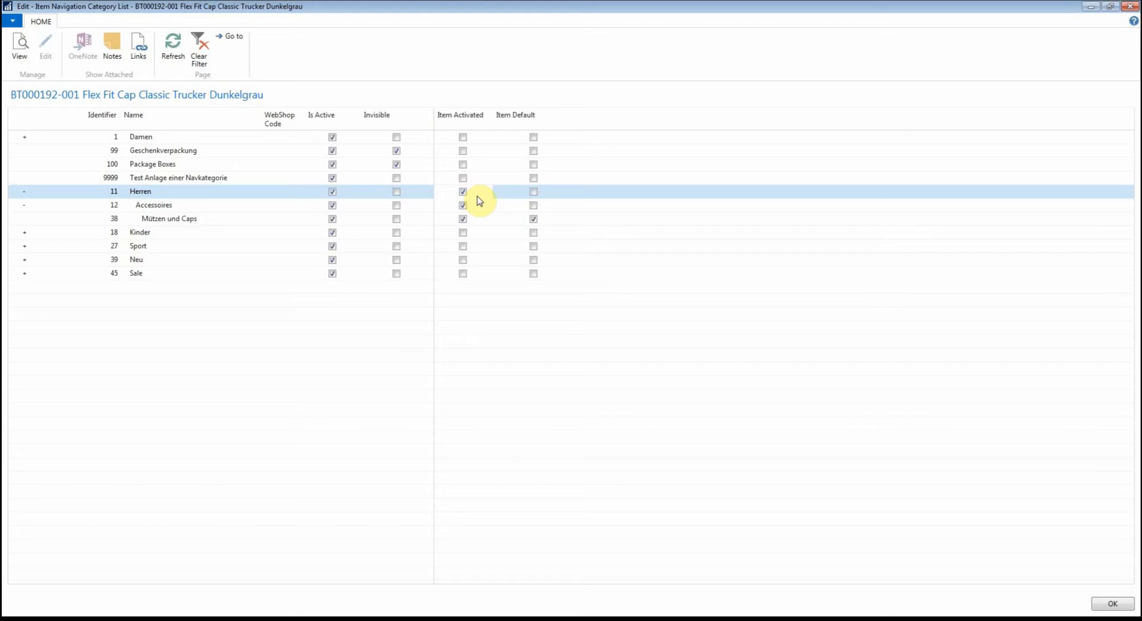
pyautogui.click(463, 192)
pyautogui.click(464, 206)
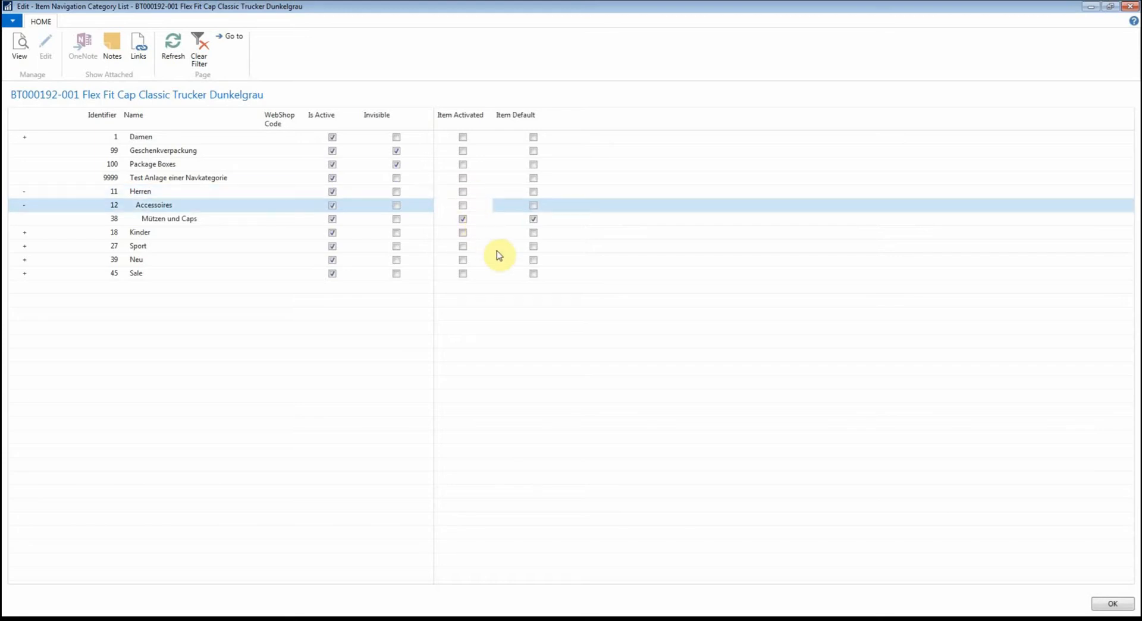
# - Switch to the Excel import workbook and examine the UWG column and the Category ID of item BT000192-001
pyautogui.click(307, 608)
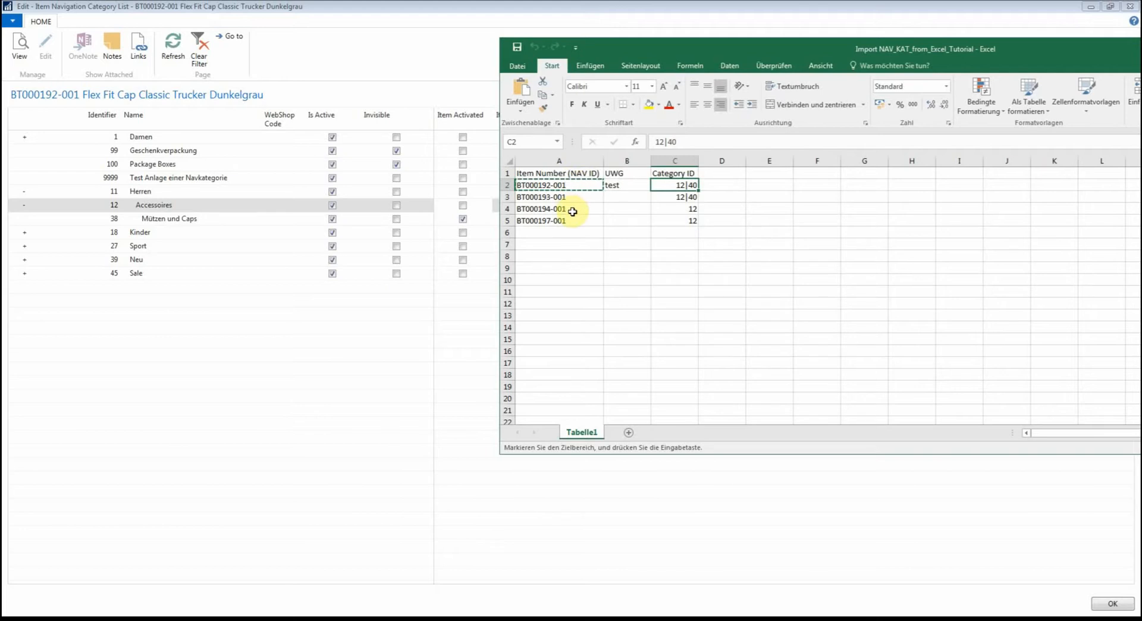
pyautogui.click(634, 161)
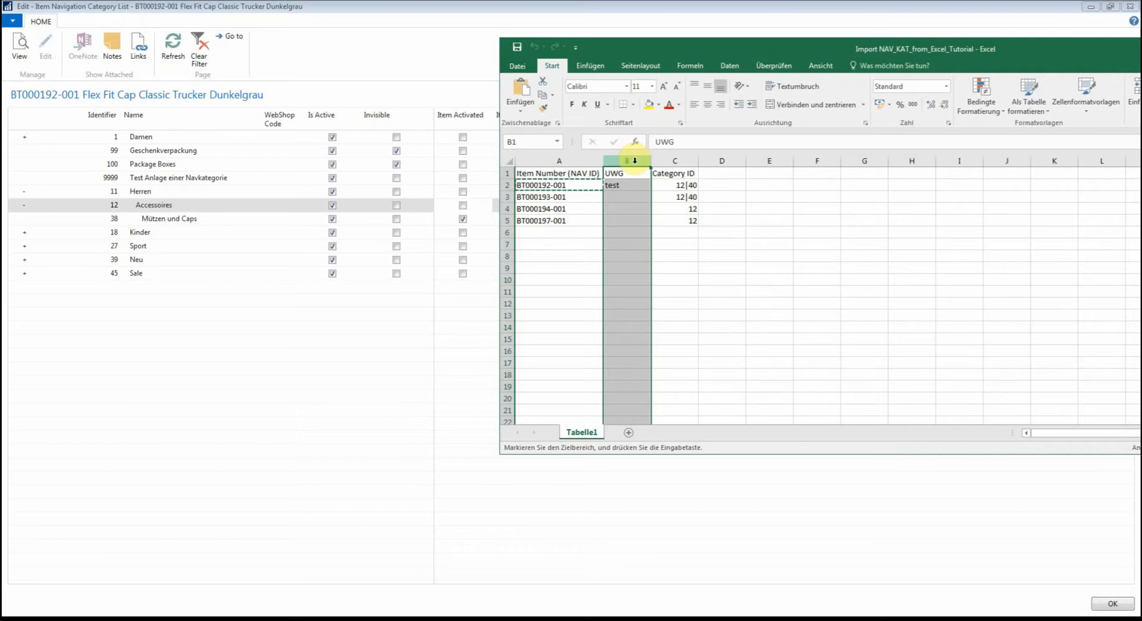
pyautogui.click(678, 185)
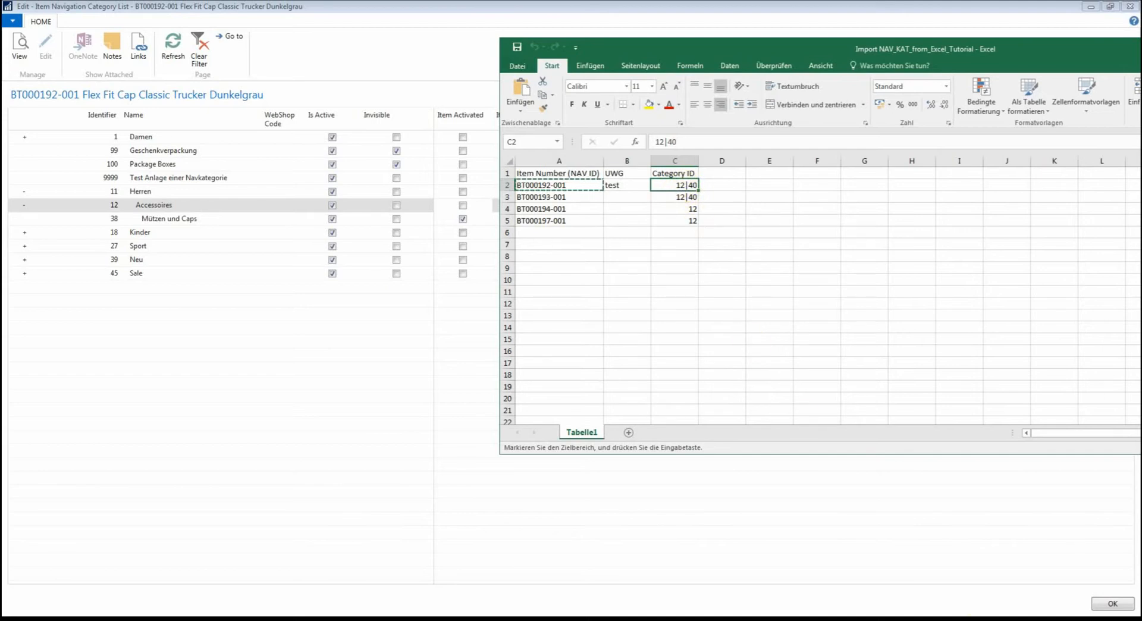
# - Return to Dynamics NAV, close the category list and item card, and open the Import Item Navigation from Excel report
pyautogui.click(1105, 605)
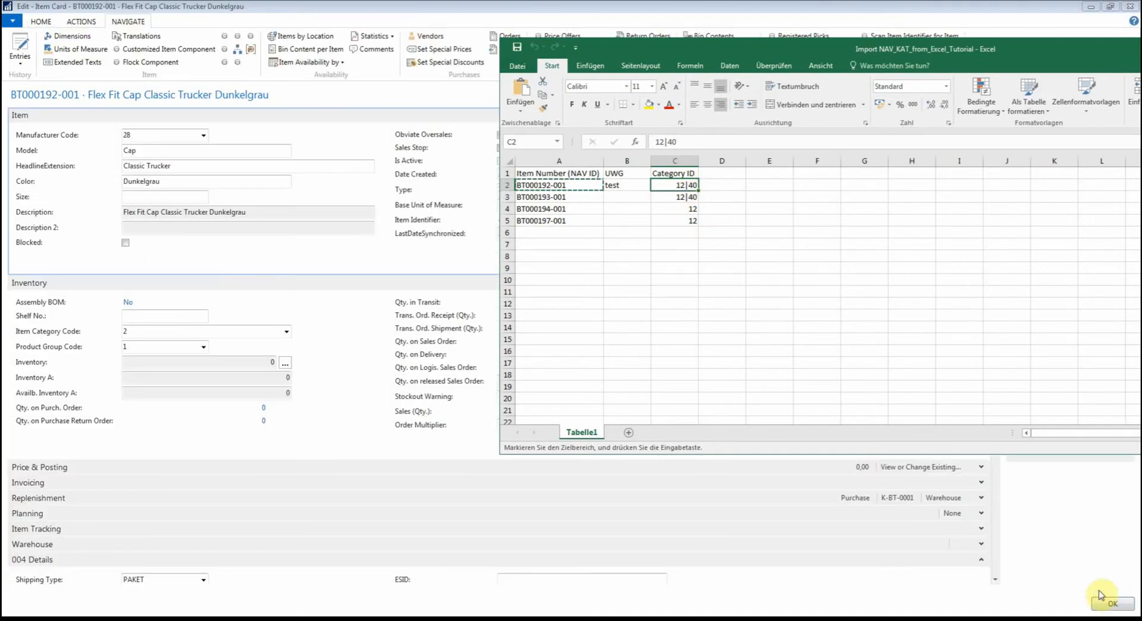
pyautogui.click(1102, 600)
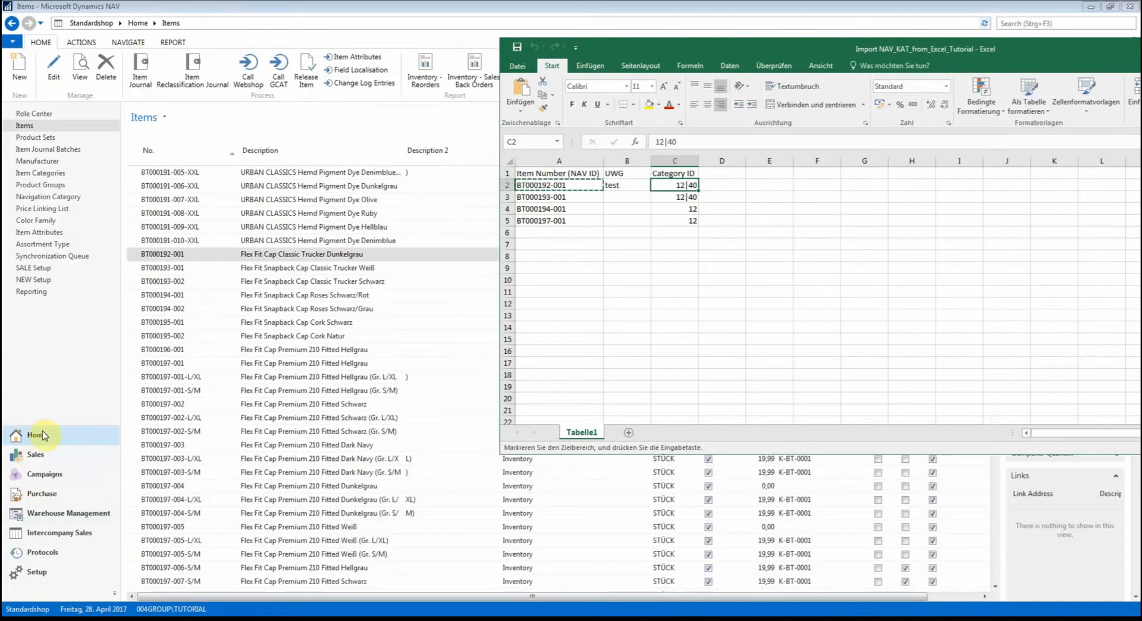
pyautogui.click(33, 292)
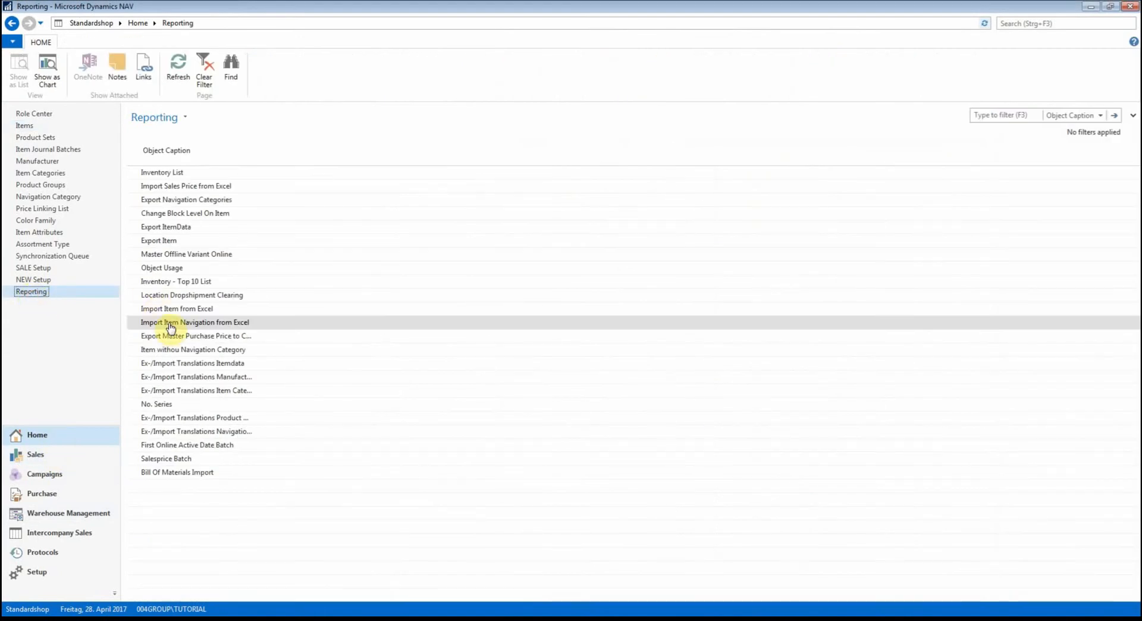
pyautogui.click(176, 325)
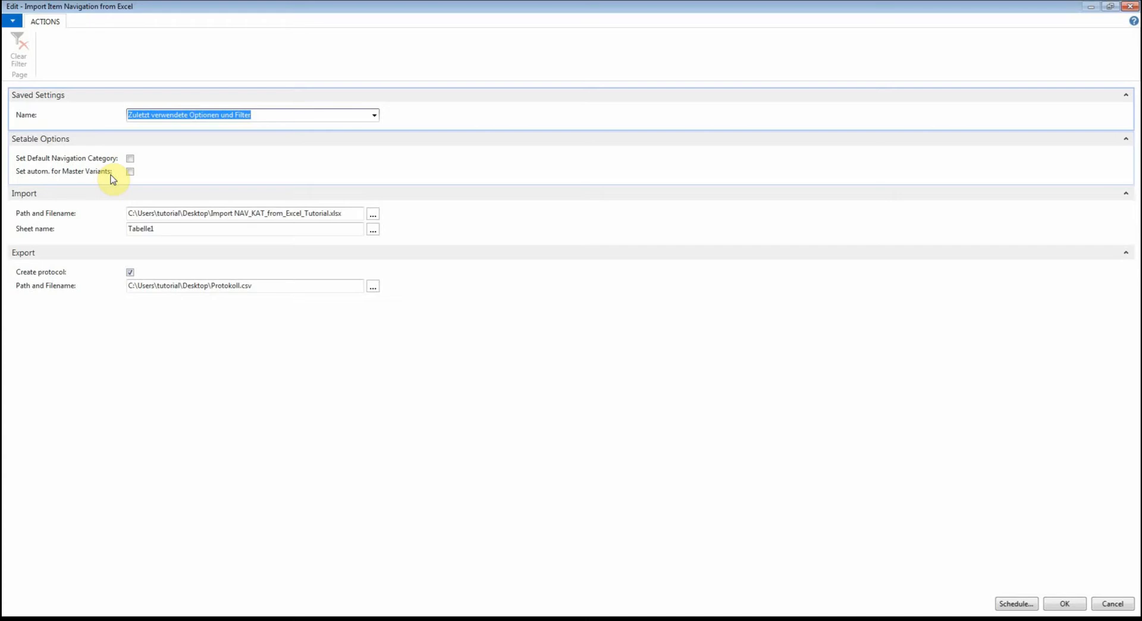
# - Import the item navigation from the desktop workbook Import NAV_KAT_from_Excel_Tutorial.xlsx, with the protocol saved to the desktop as Protokoll.csv
pyautogui.click(374, 215)
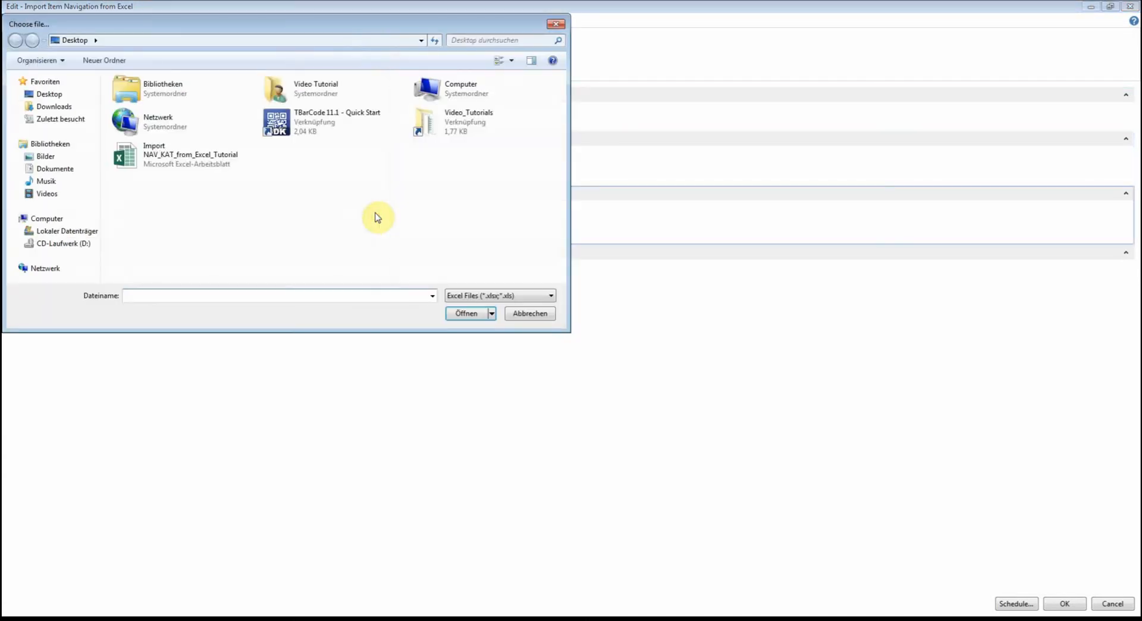
pyautogui.doubleClick(193, 155)
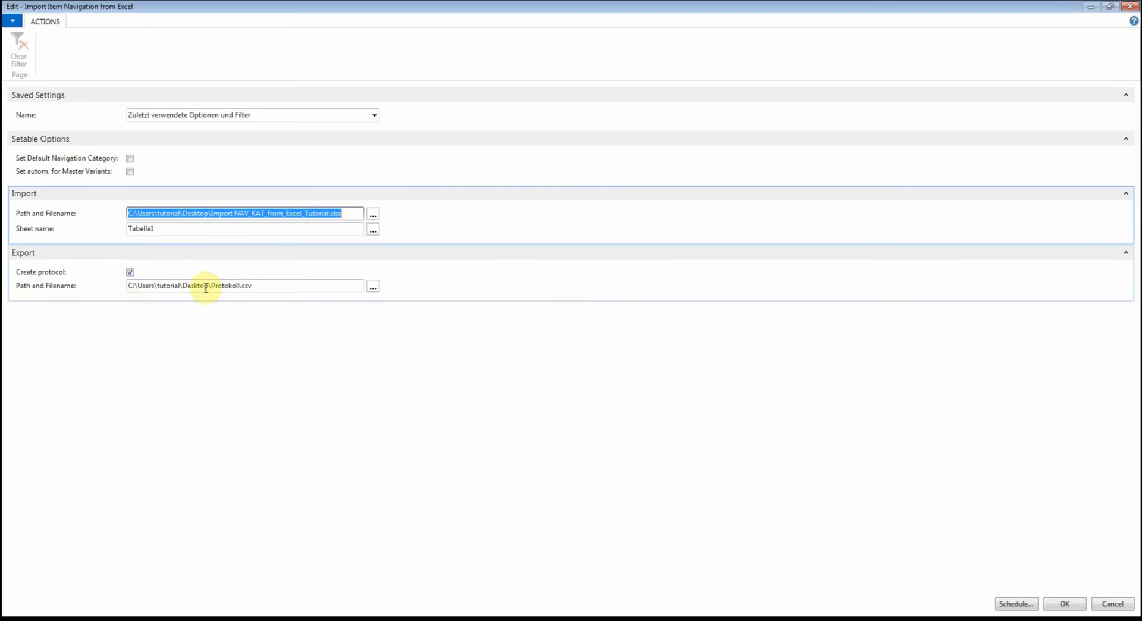
pyautogui.click(270, 286)
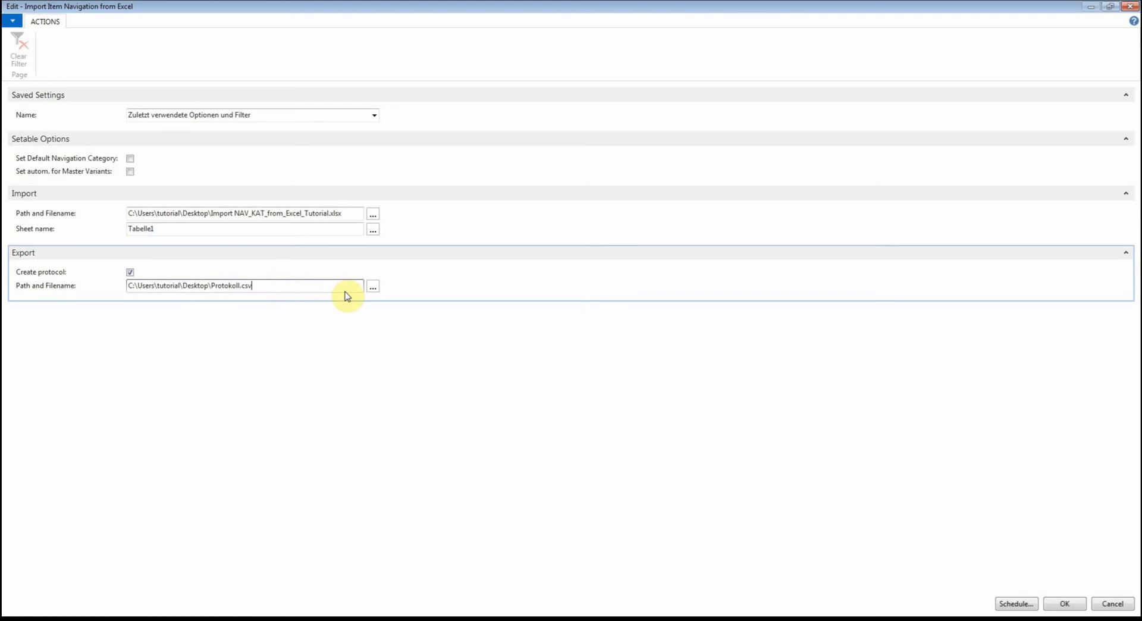
pyautogui.click(1065, 604)
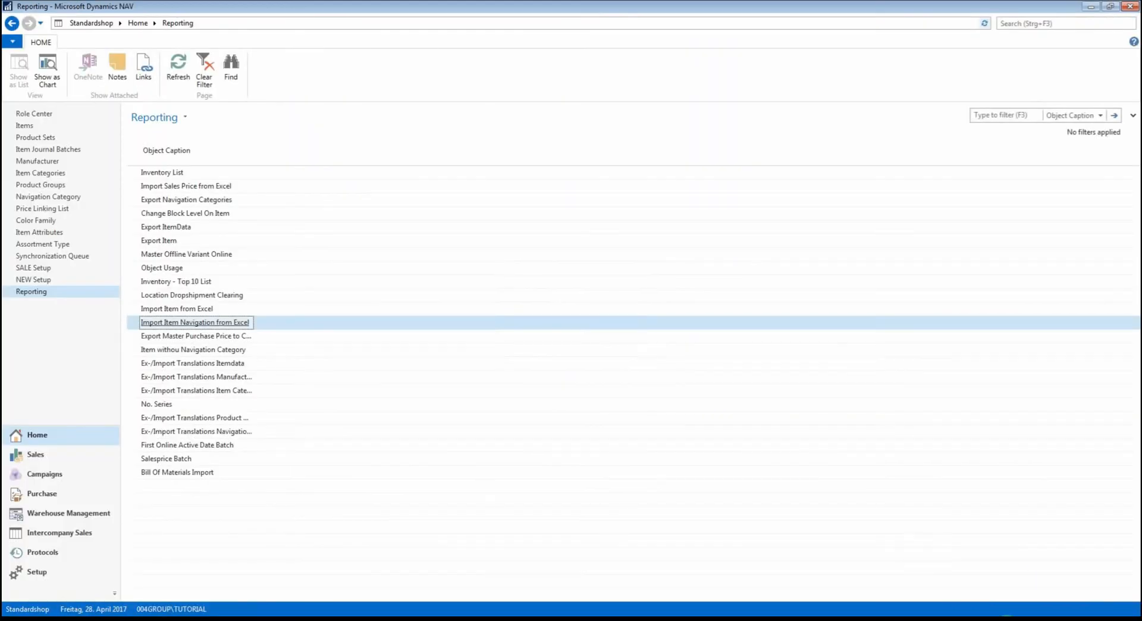
# - Open the Protokoll file from the desktop in Excel and compare its first logged line with the import workbook
pyautogui.press('super+d')
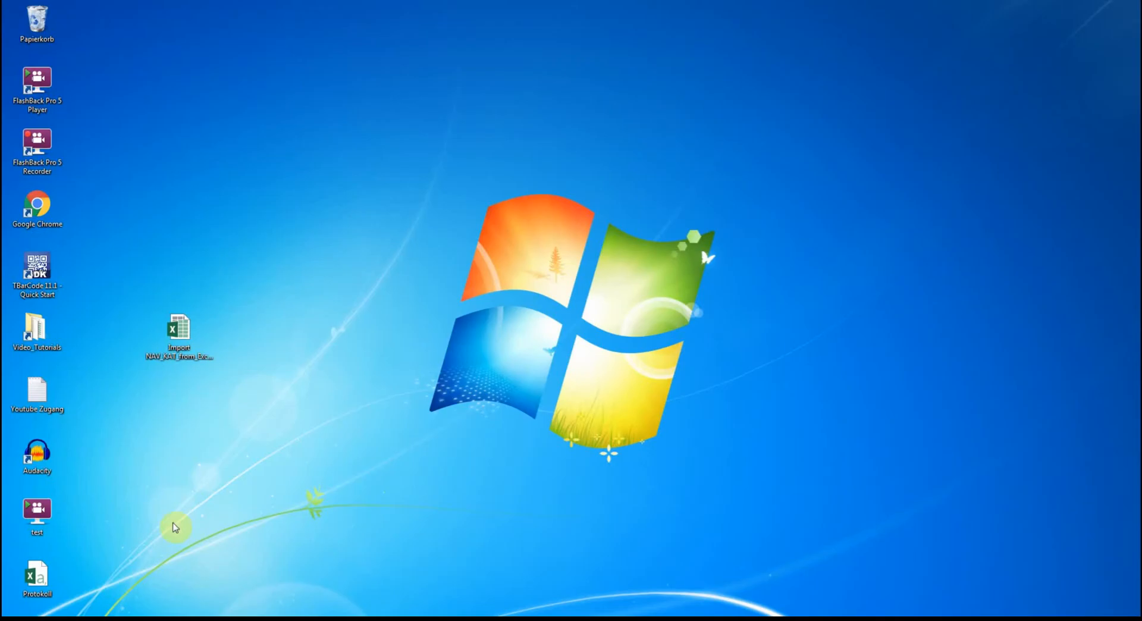
pyautogui.doubleClick(36, 581)
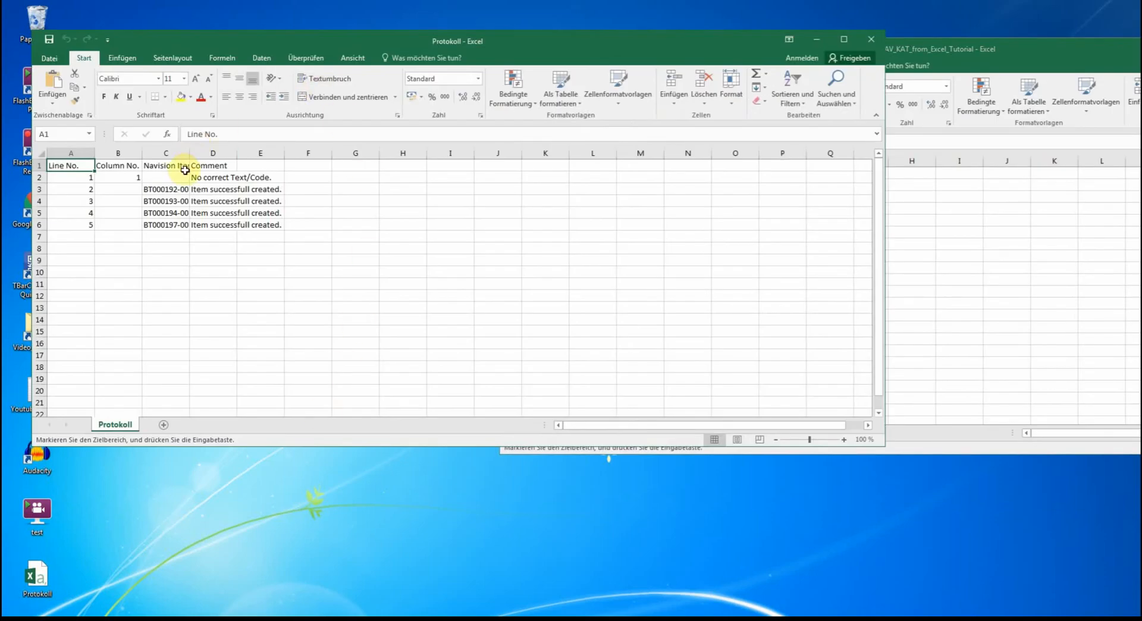
pyautogui.click(39, 178)
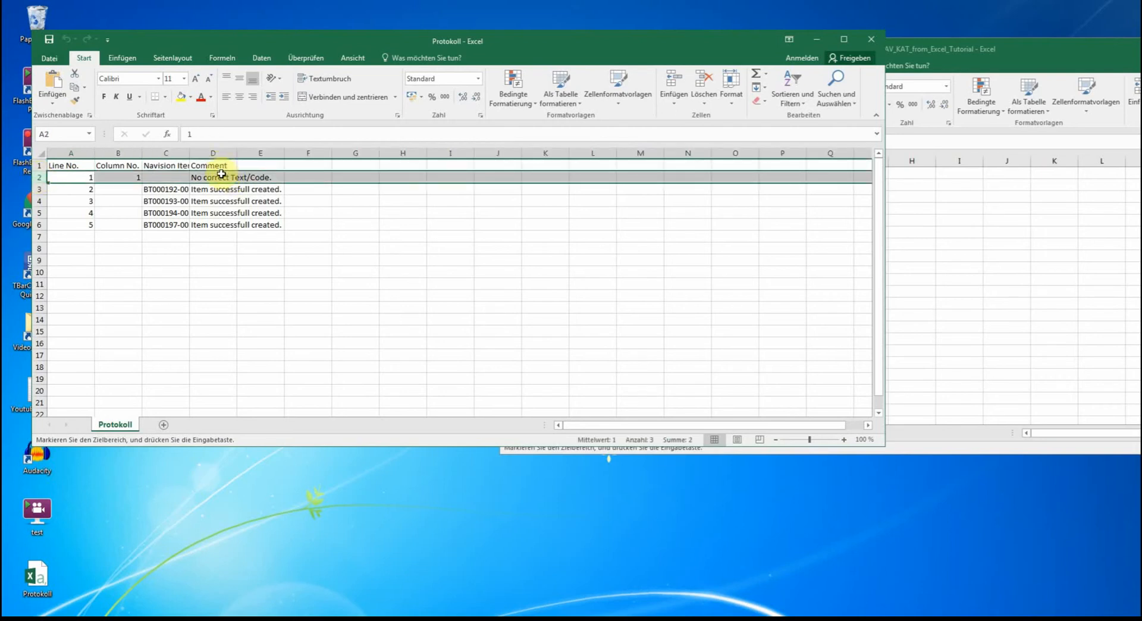
pyautogui.moveTo(971, 49); pyautogui.dragTo(796, 26)
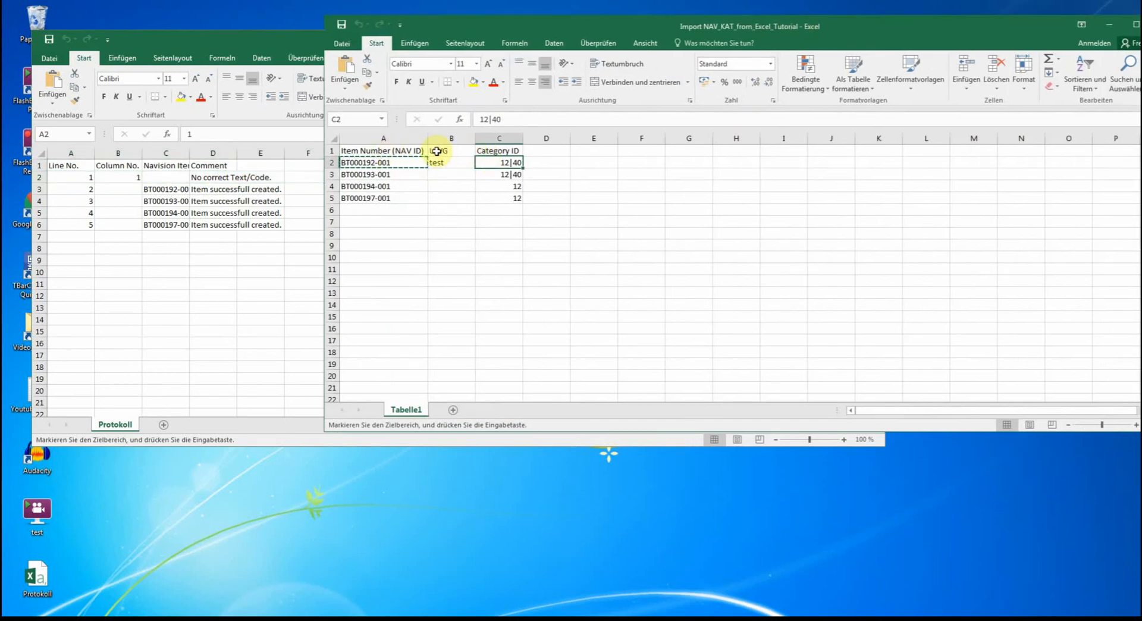
pyautogui.click(234, 33)
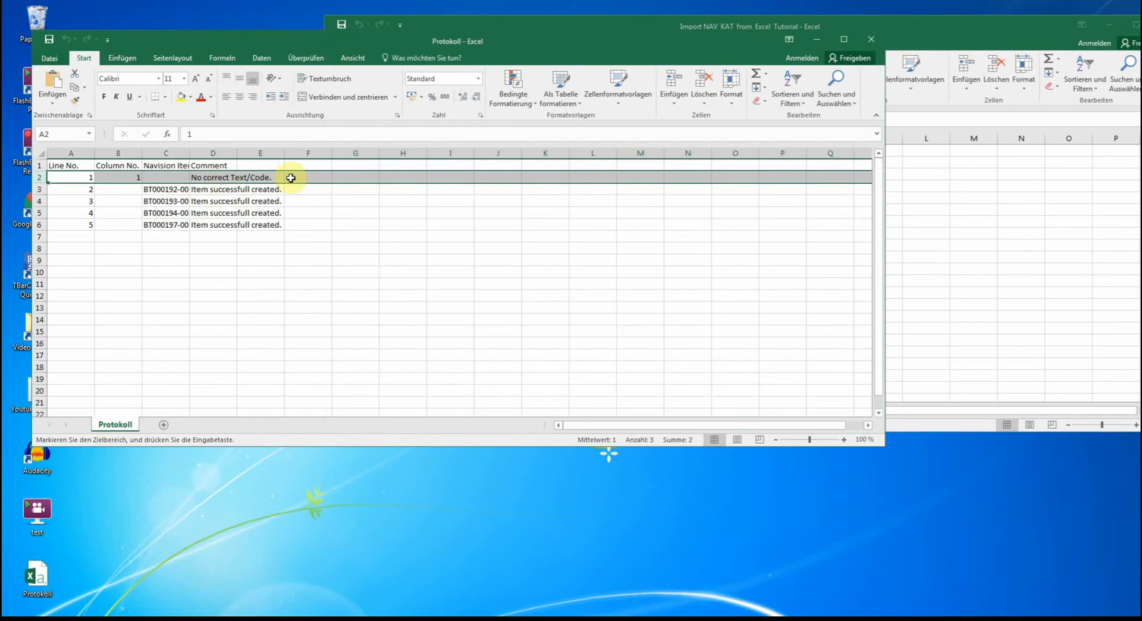
# - Fit the Navision Item No. column to its contents and copy item number BT000192-001 from the protocol
pyautogui.doubleClick(190, 154)
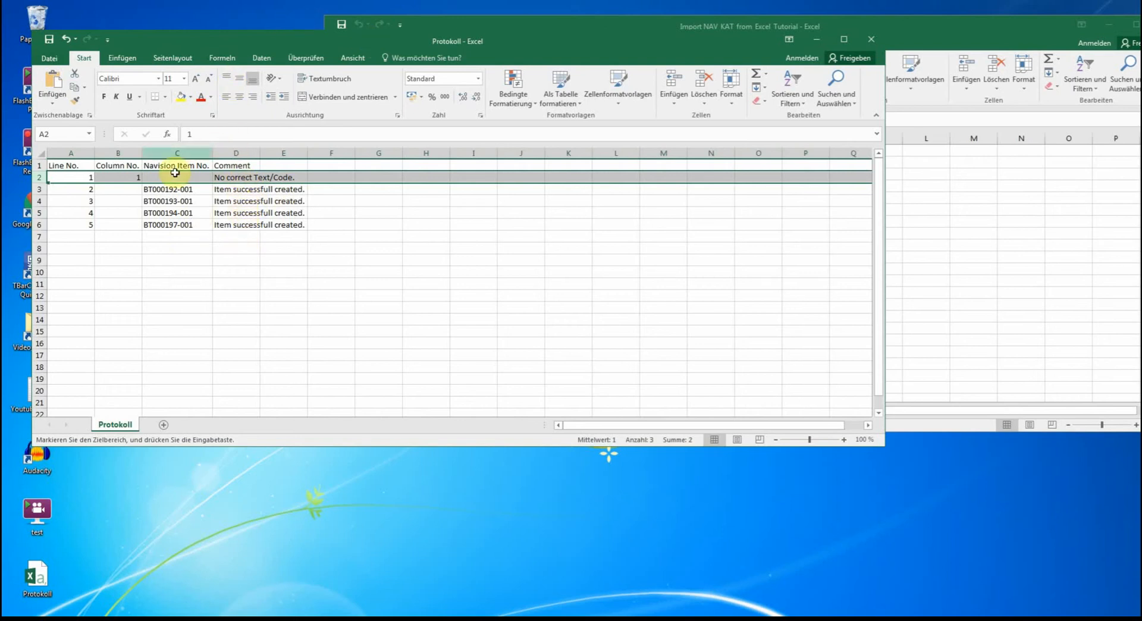
pyautogui.click(185, 189)
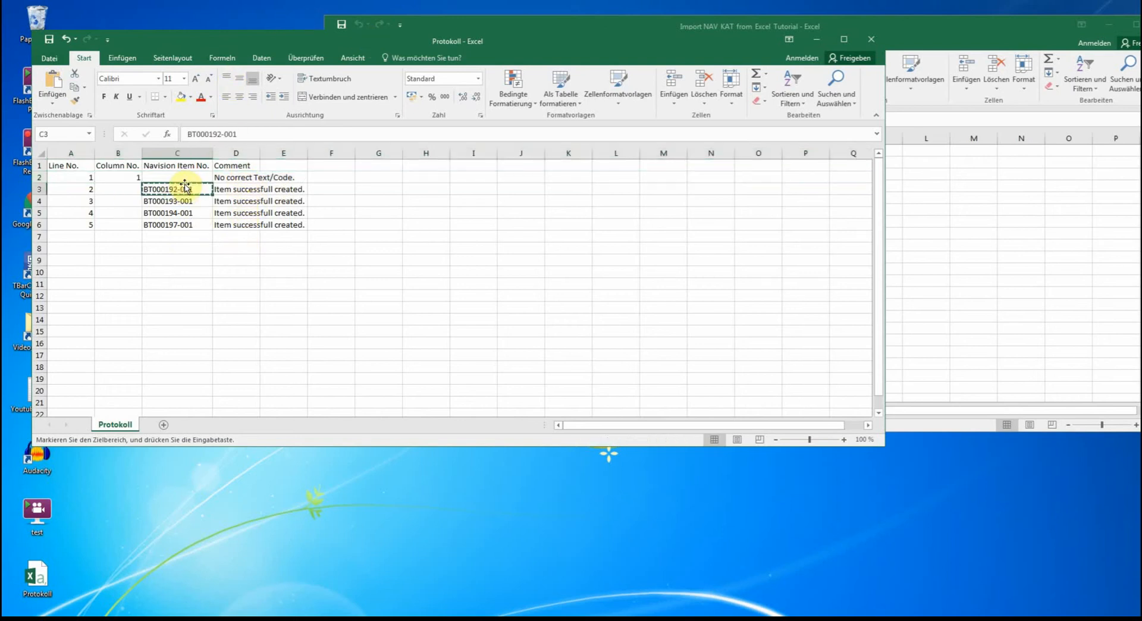
pyautogui.hotkey('ctrl', 'c')
# - Switch to Dynamics NAV, reopen item BT000192-001's navigation category list, and check the activation of Accessoires and Alle under Neu
pyautogui.hotkey('alt', 'Tab')
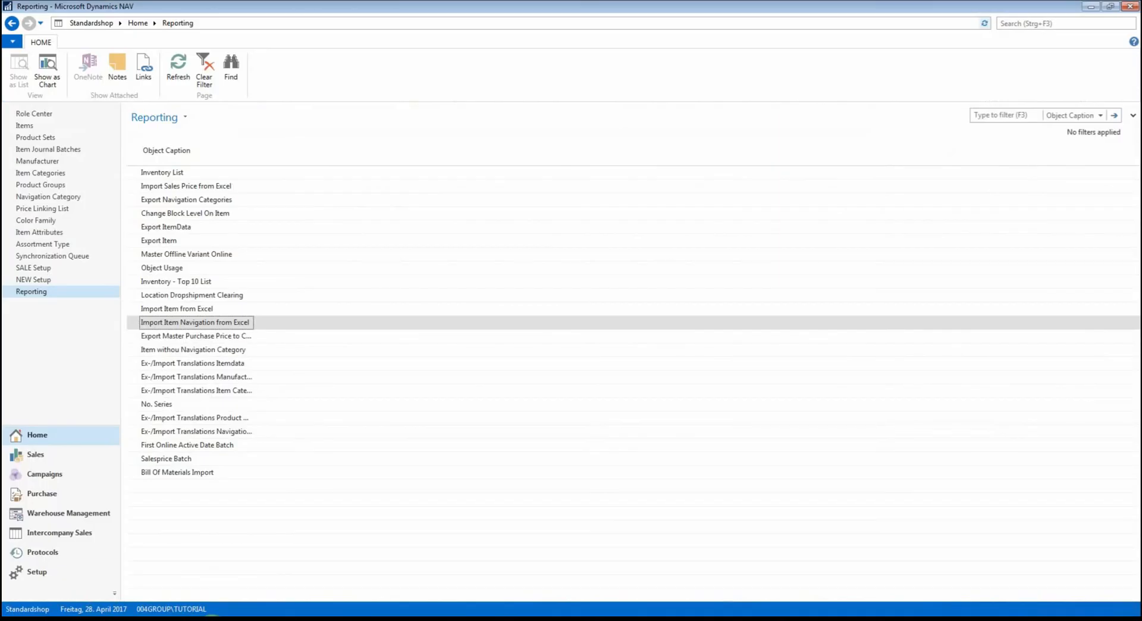
pyautogui.click(24, 125)
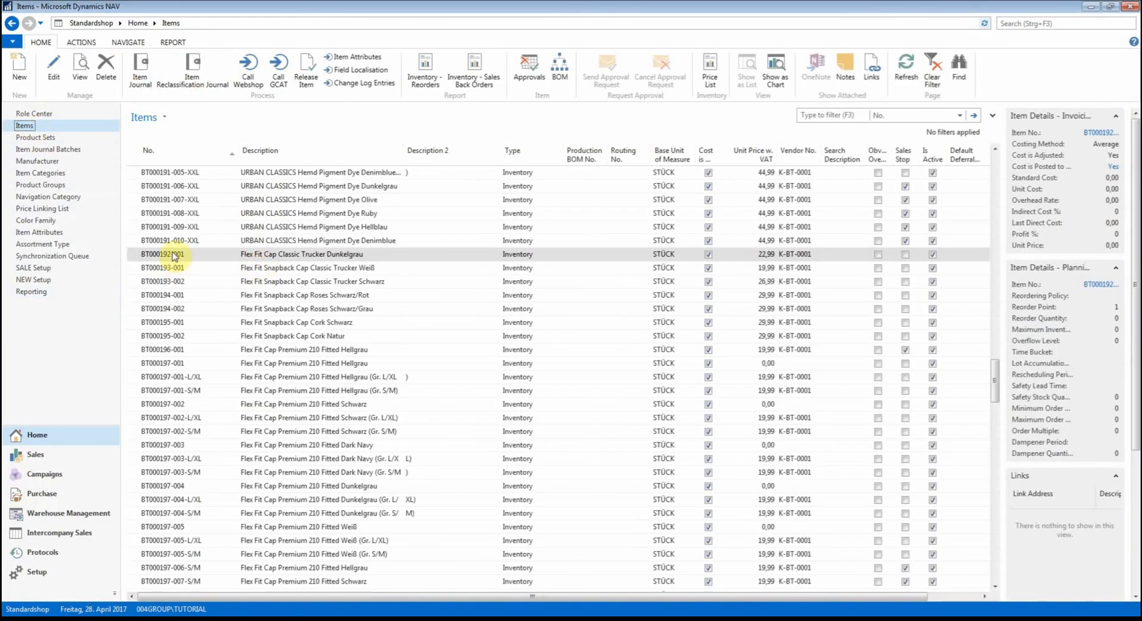
pyautogui.doubleClick(171, 254)
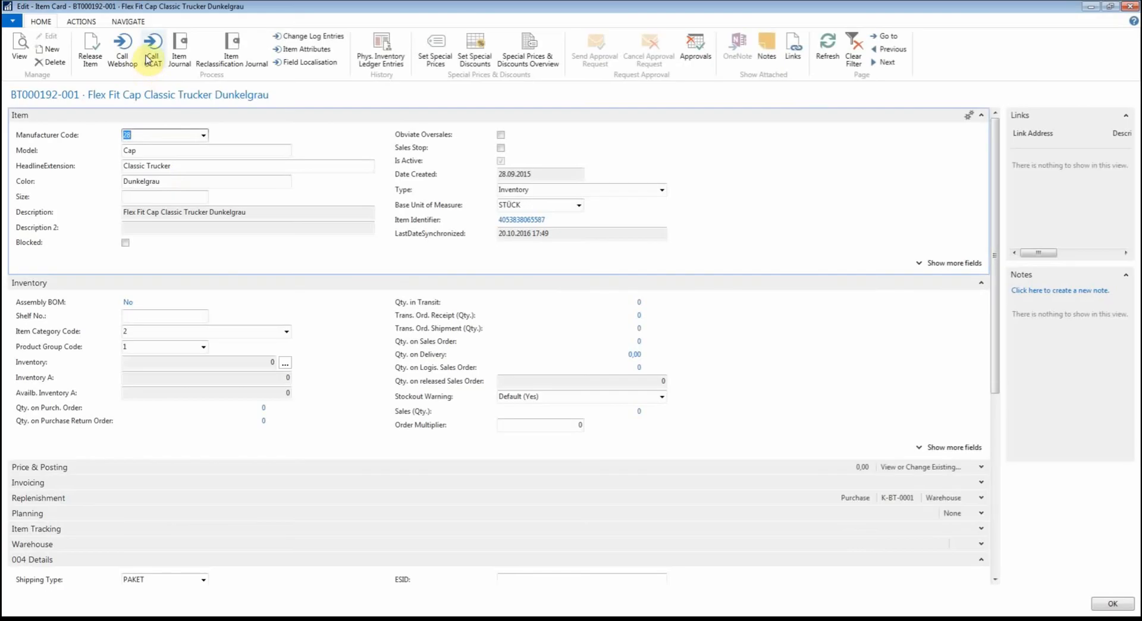
pyautogui.click(140, 21)
pyautogui.click(224, 37)
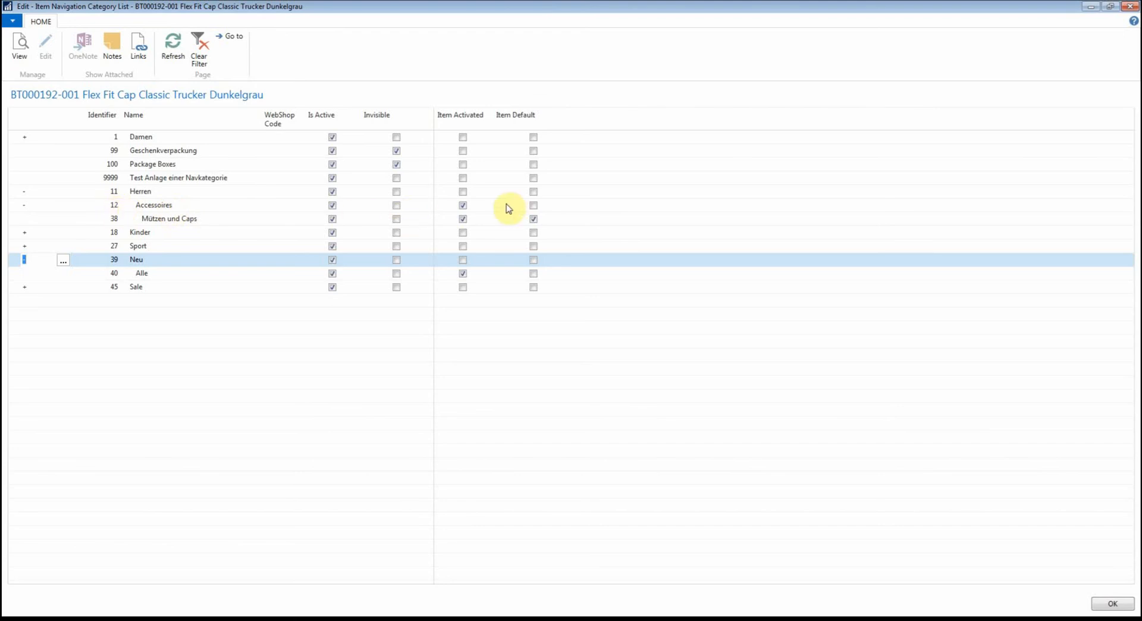
pyautogui.click(463, 206)
# - Compare the workbook's category IDs and UWG text for BT000192-001 with the item's categories and UWG Beschreibung in Dynamics NAV
pyautogui.click(300, 576)
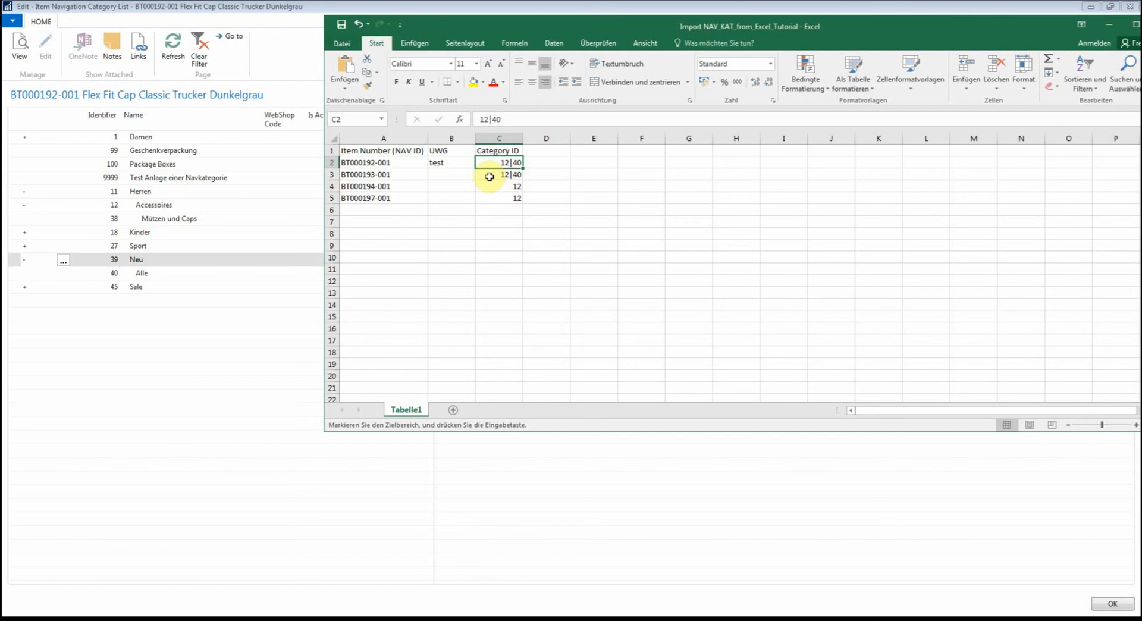
pyautogui.click(463, 165)
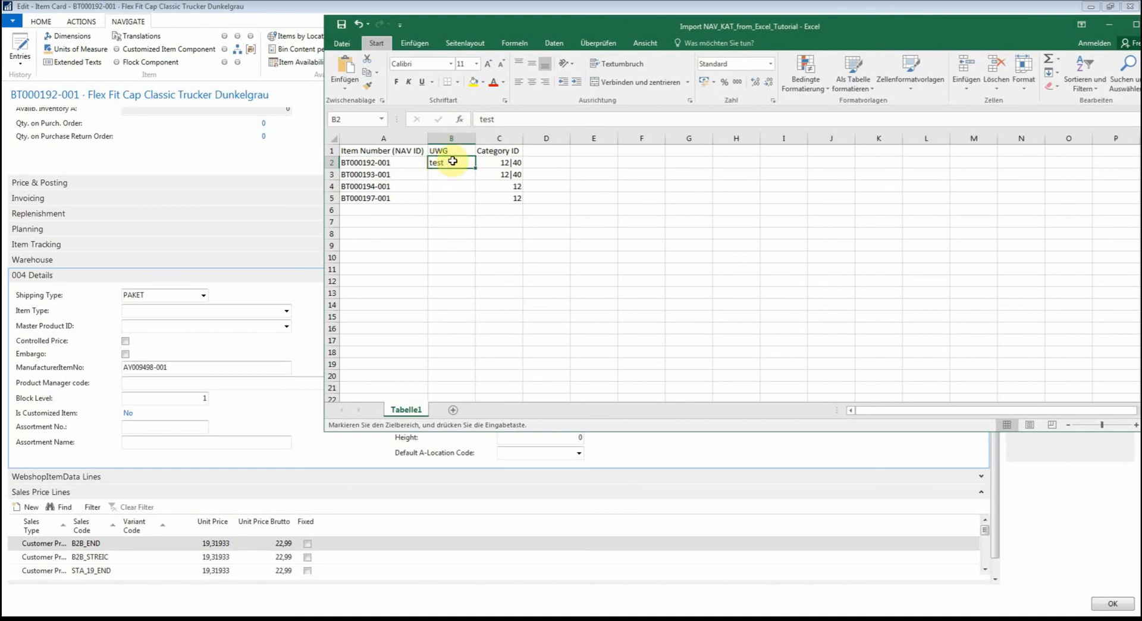
pyautogui.click(1047, 515)
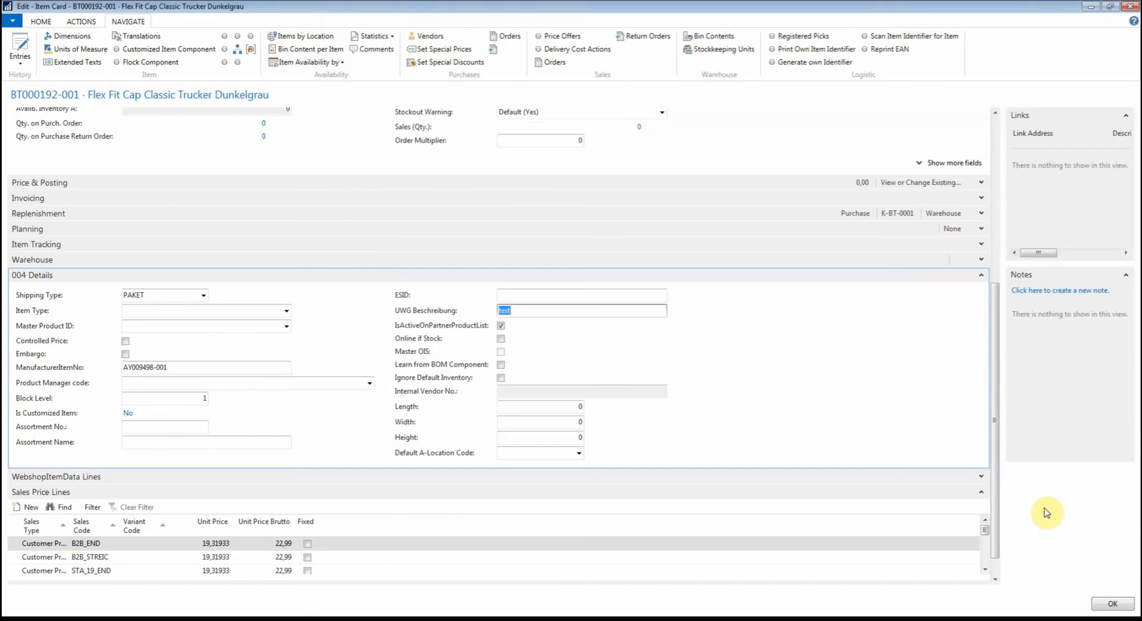